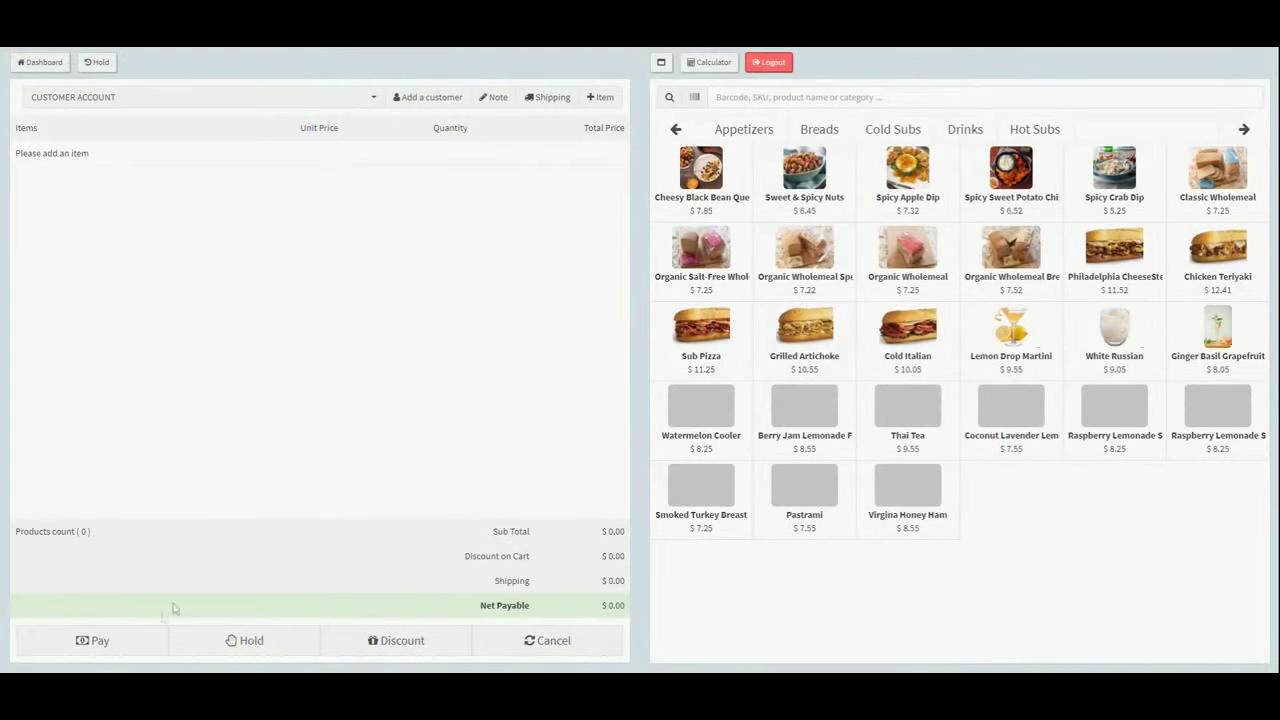
- Try paying twice on the empty POS cart, which is refused because it has no items
click(112, 642)
click(147, 634)
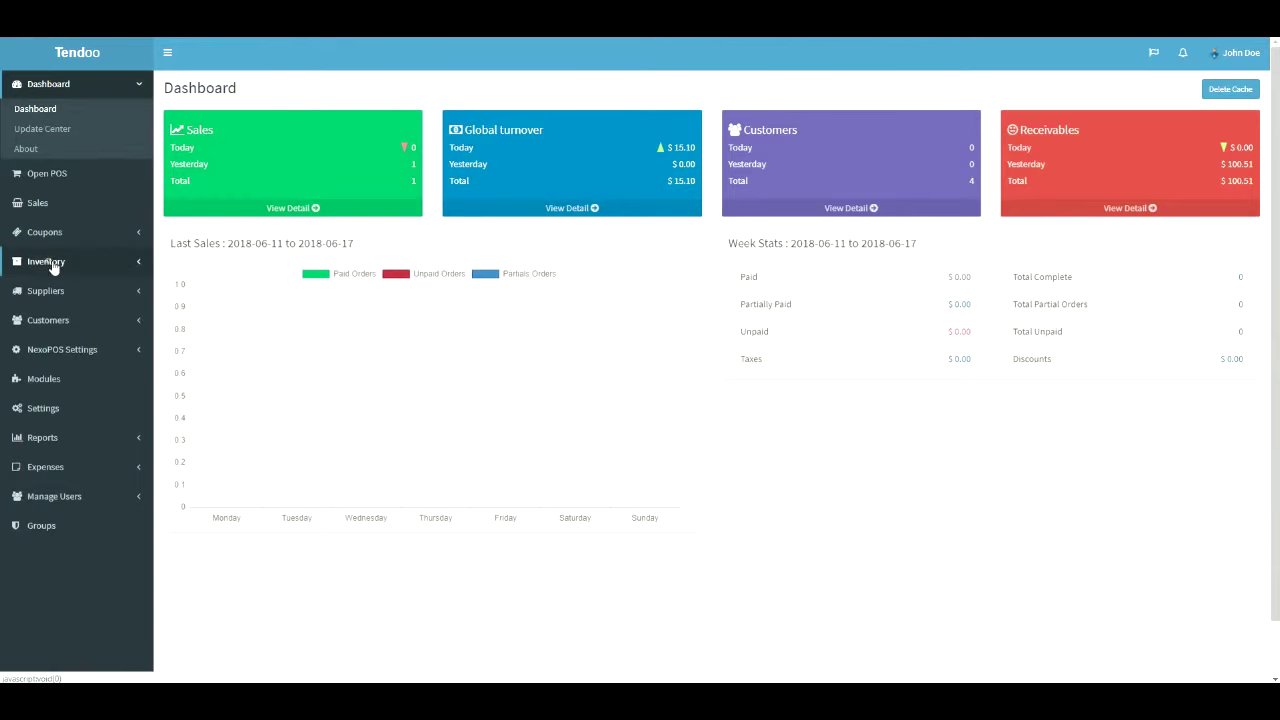
- Open Inventory > Items List and select APZER01, the first item's SKU
click(54, 266)
click(44, 284)
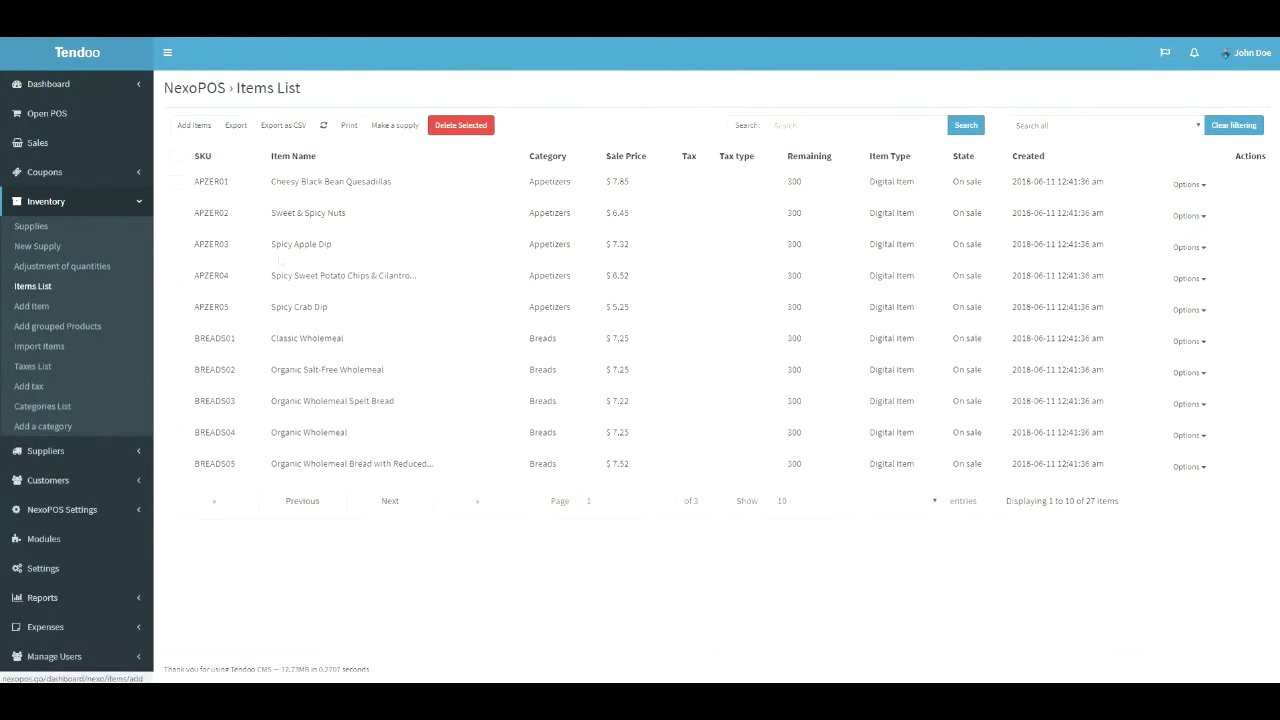
double_click(211, 181)
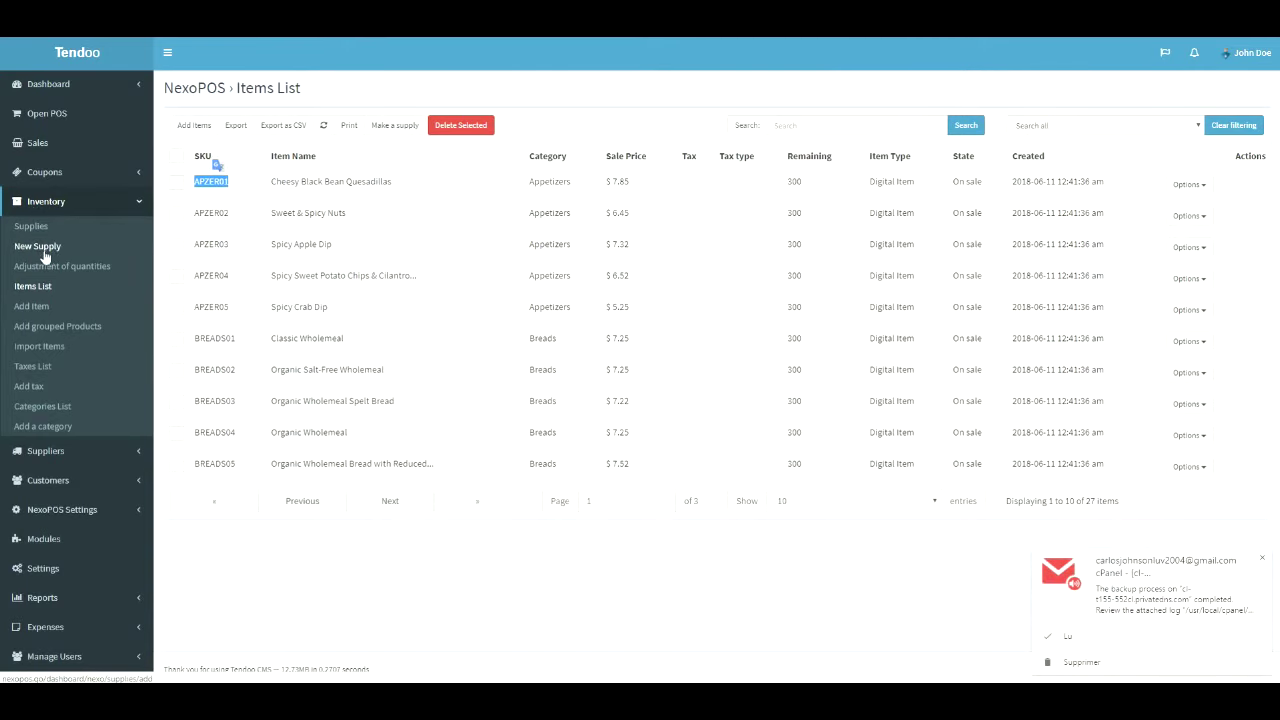
- Open New Supply and inspect its product search and existing-supply search fields
click(60, 251)
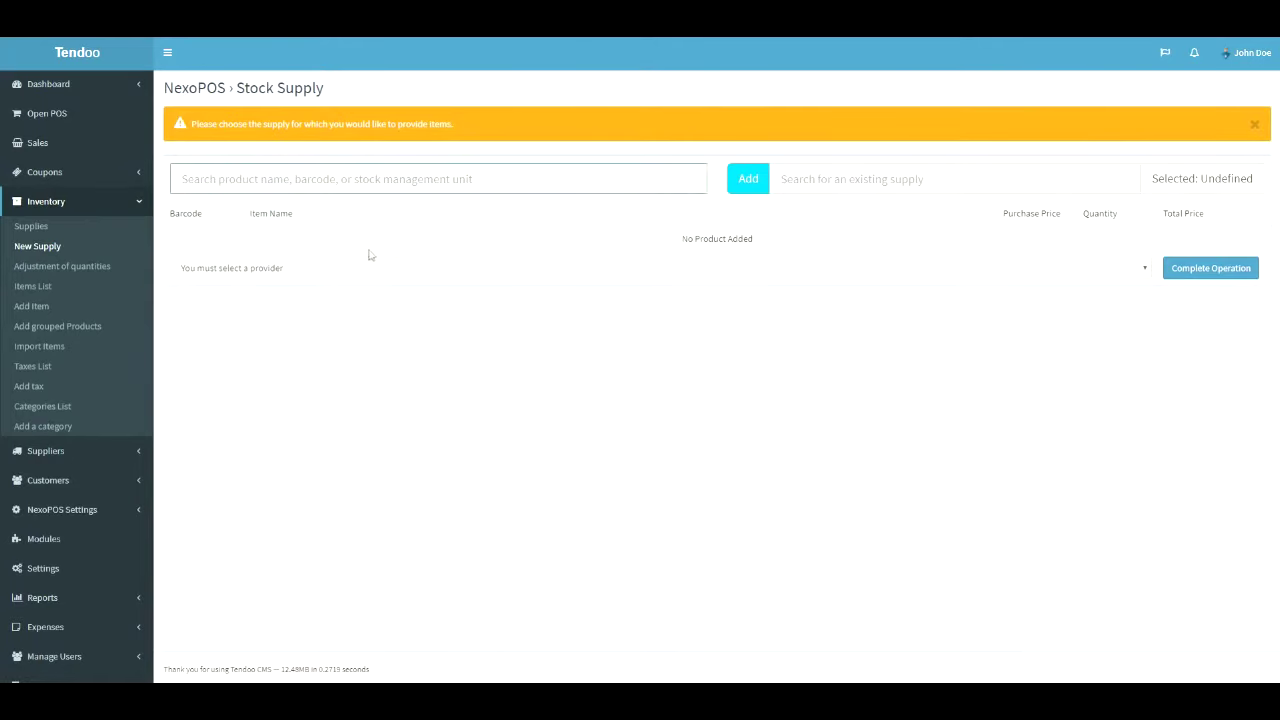
click(800, 178)
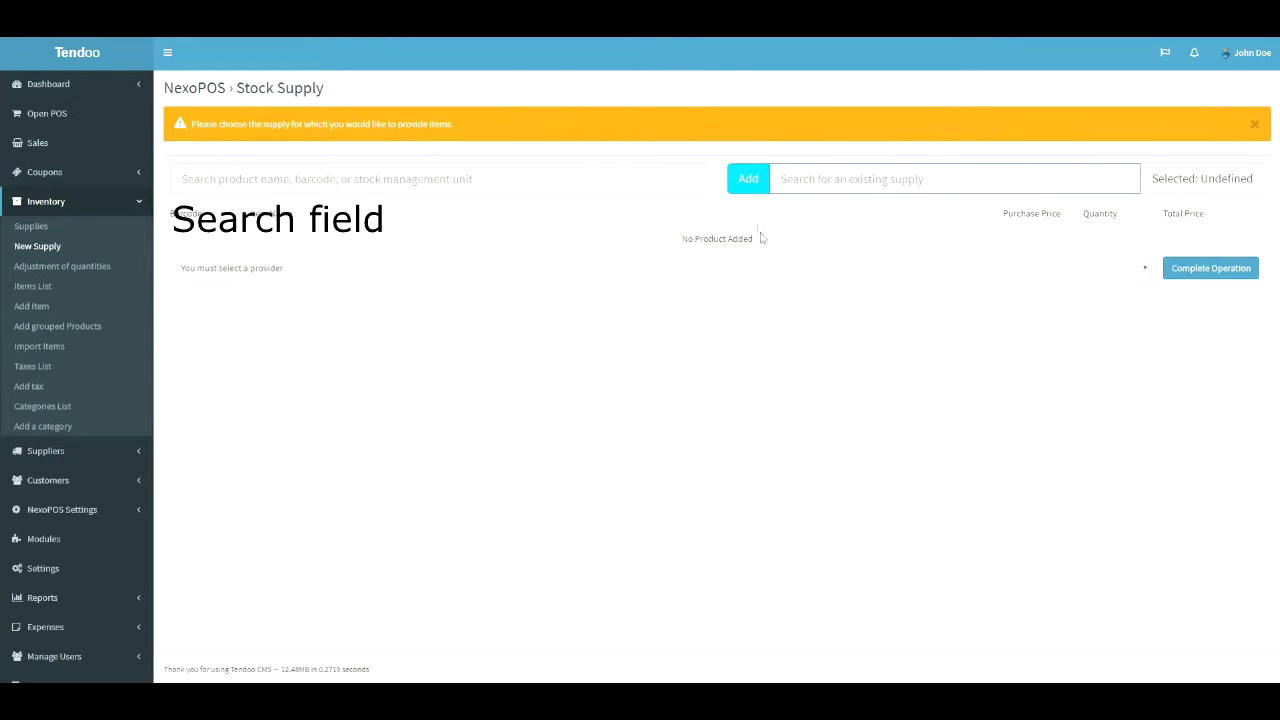
click(275, 182)
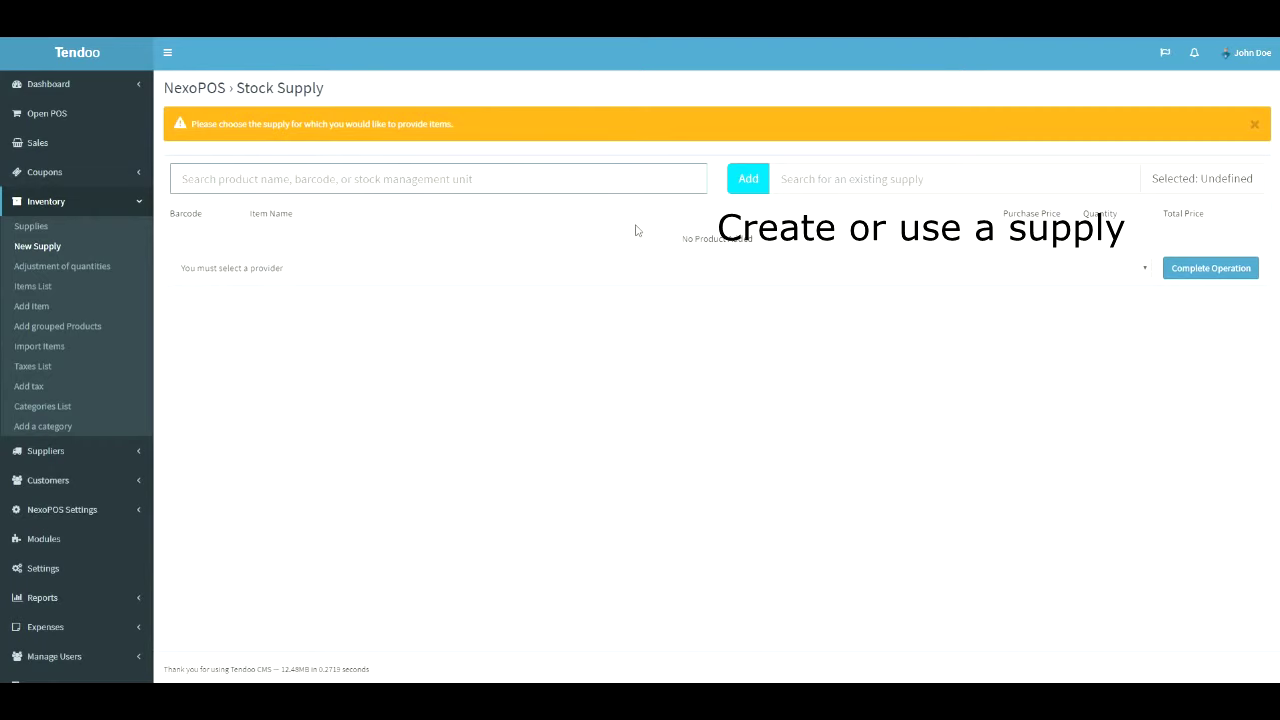
click(751, 190)
- Switch to creating a new supply and name it 'Supply A', correcting the typo
click(751, 190)
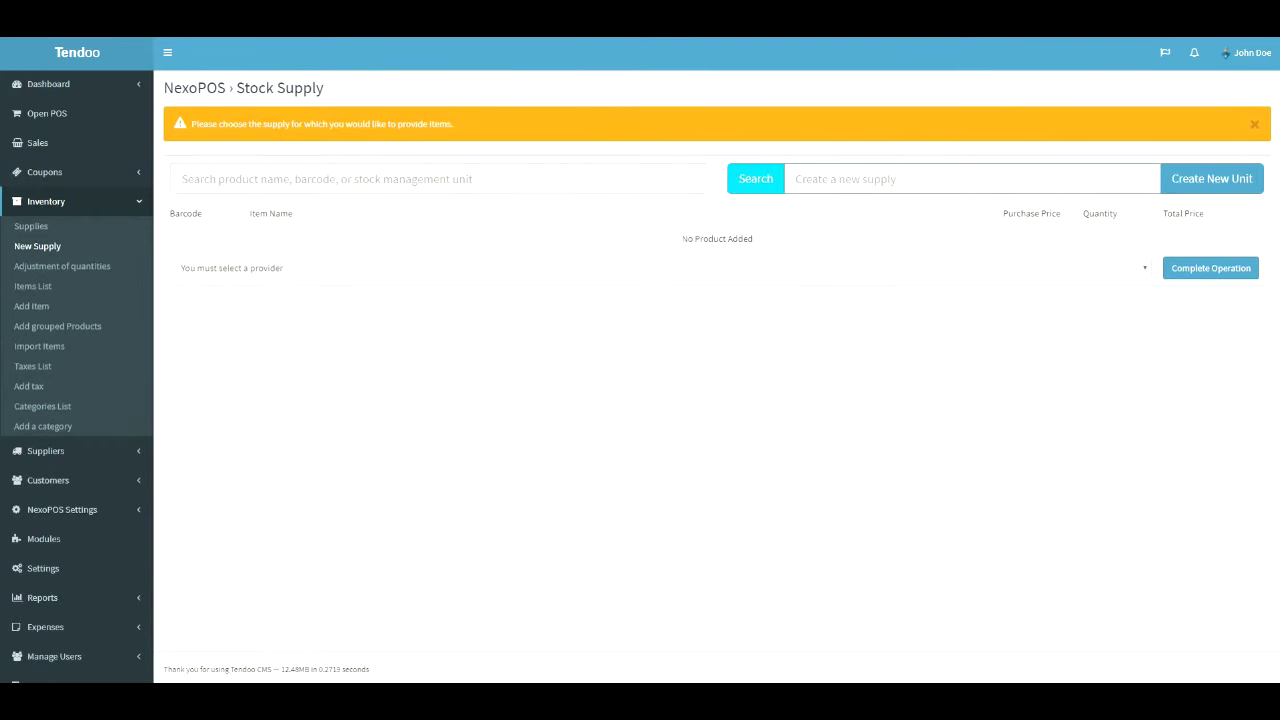
click(751, 185)
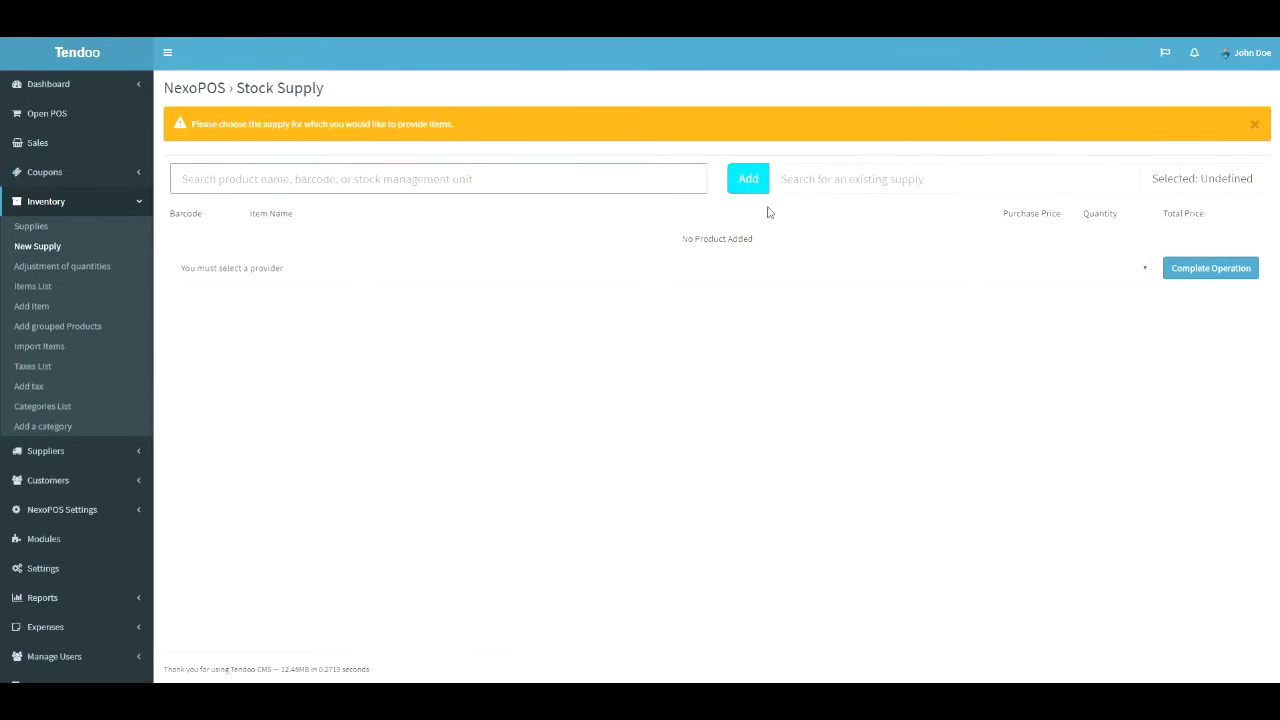
click(752, 186)
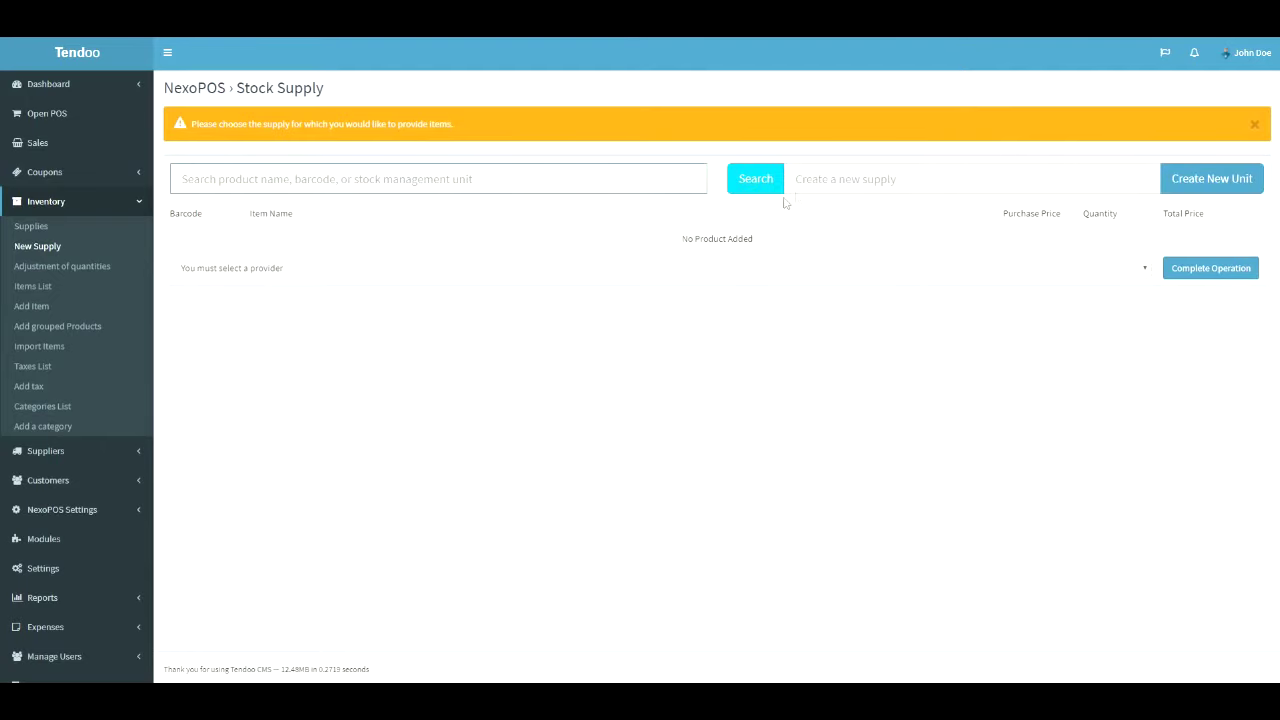
click(800, 179)
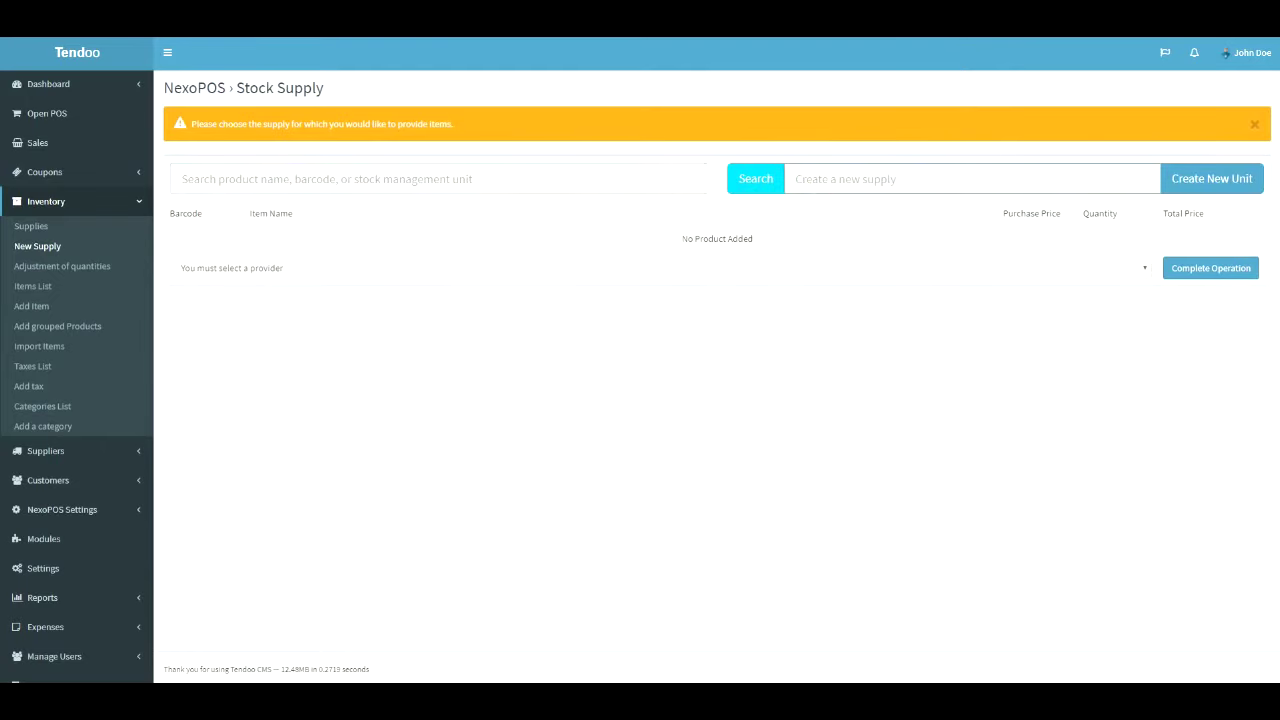
click(756, 186)
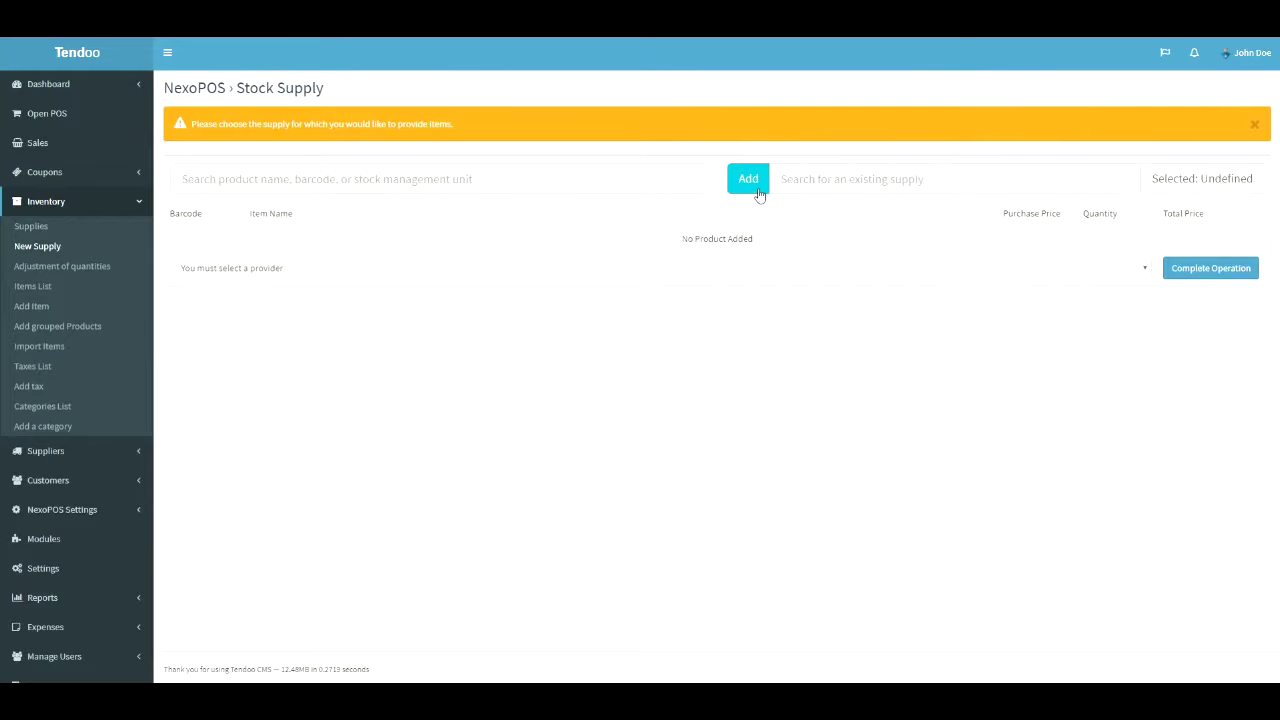
click(757, 190)
click(830, 182)
text(S)
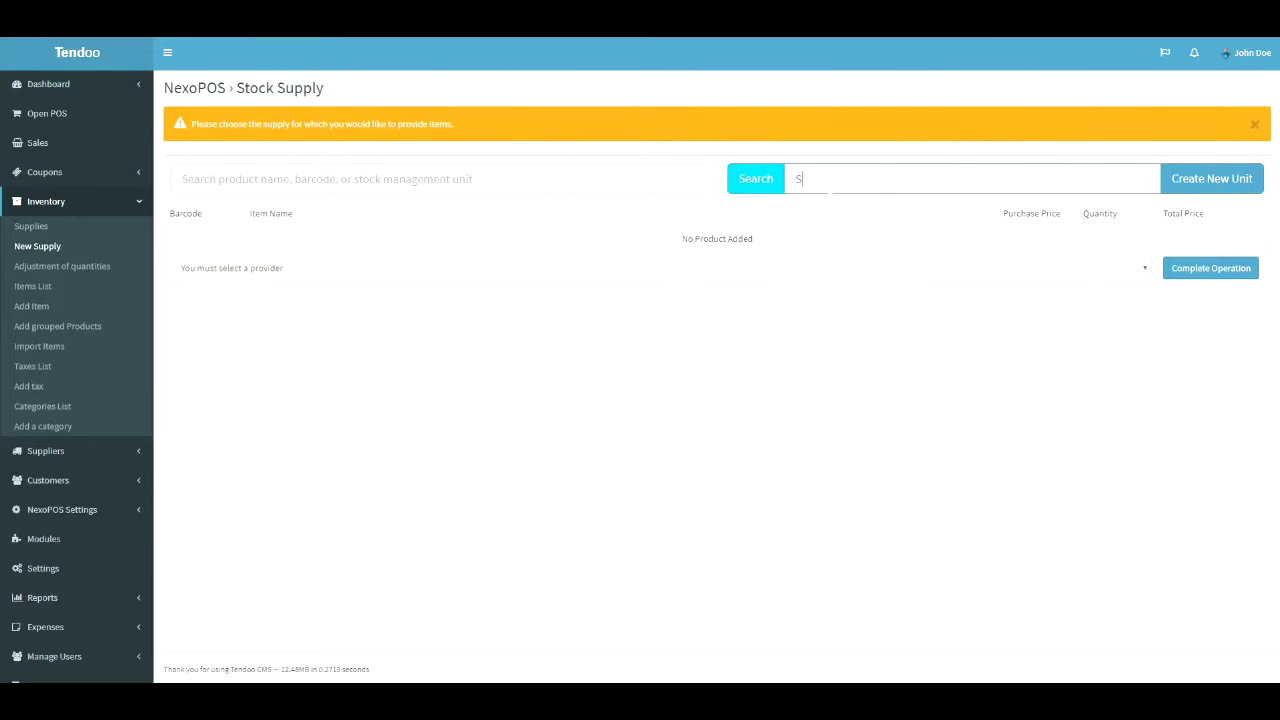
text(upply Q)
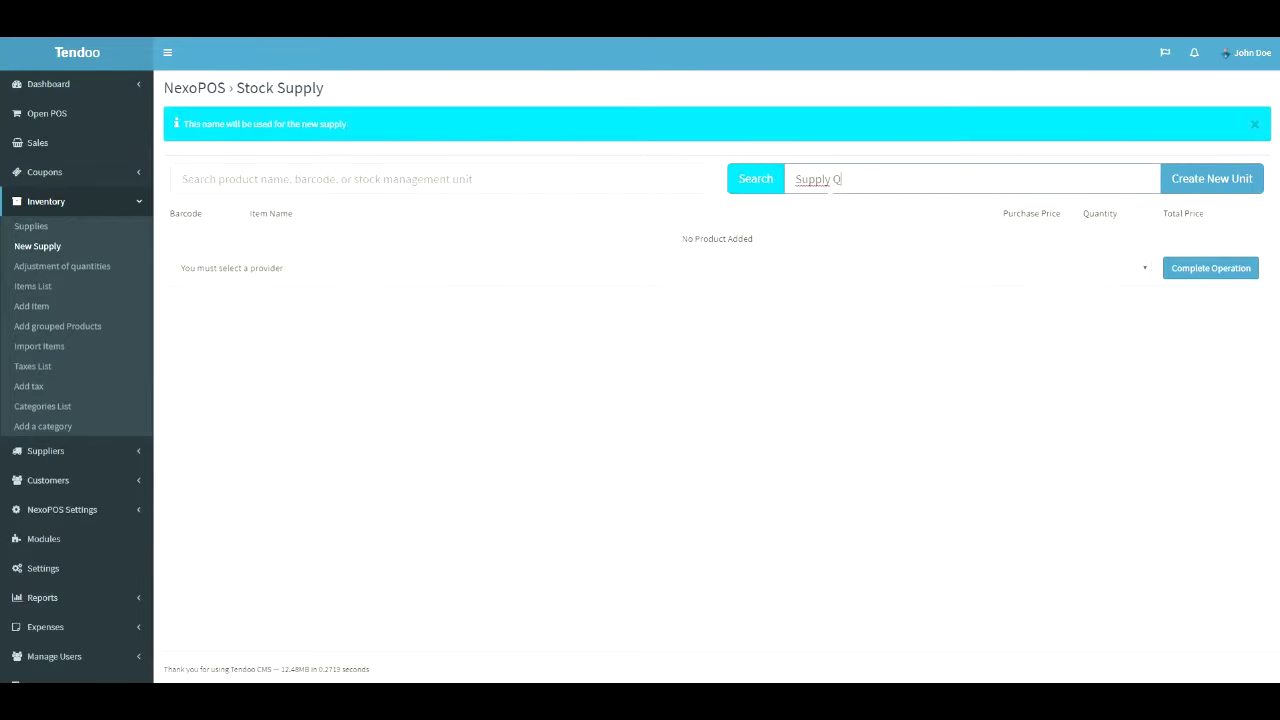
key(BackSpace)
text(A)
key(Return)
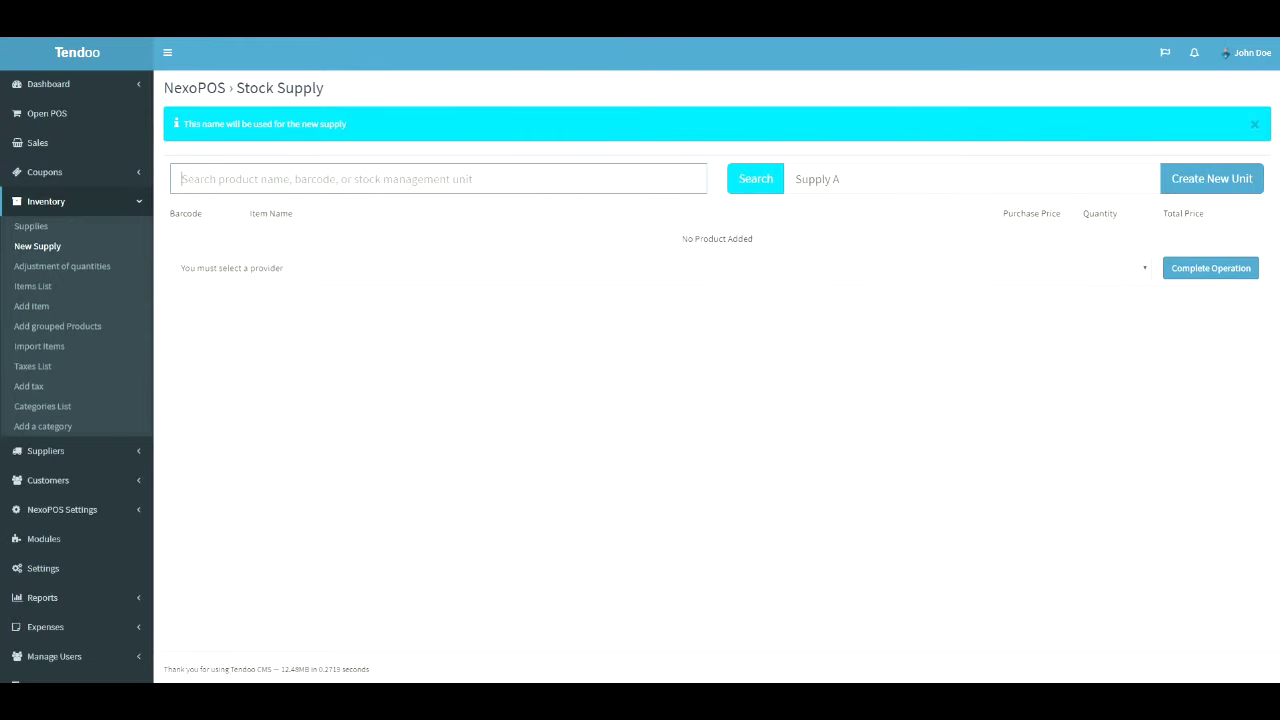
- Search APZER01 and add Cheesy Black Bean Quesadillas from the suggestions
text(APZER01)
key(Return)
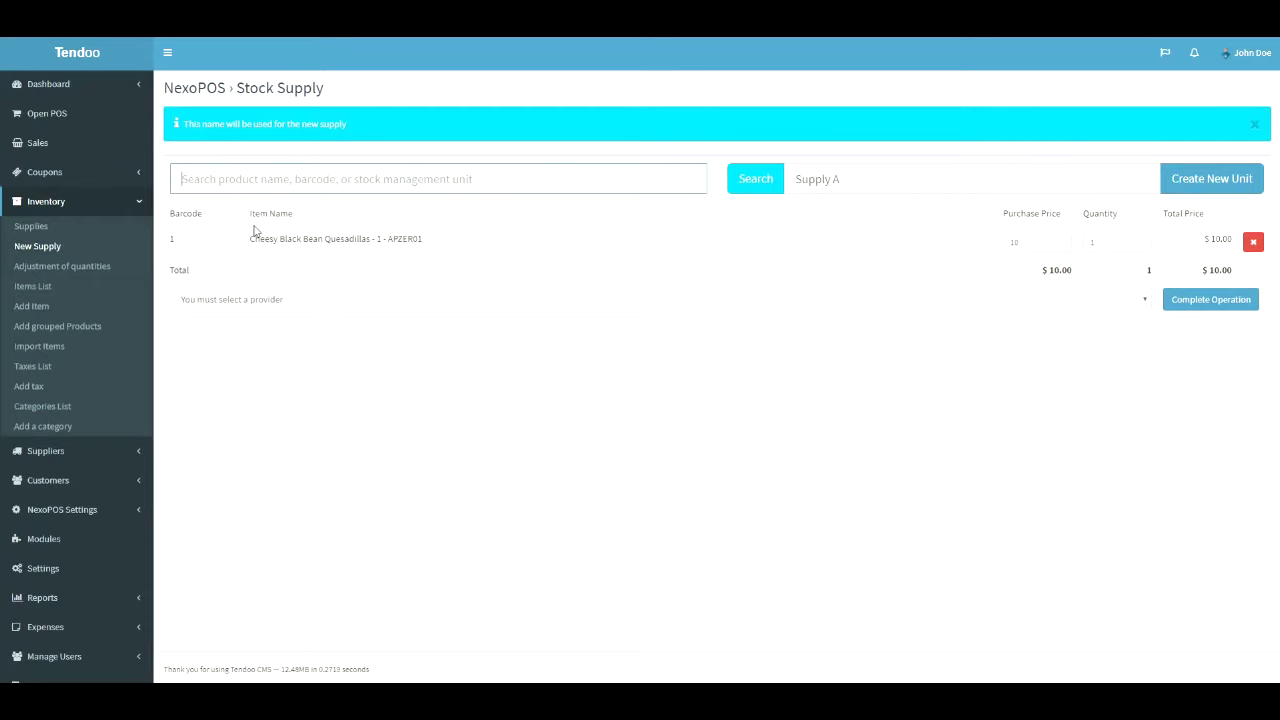
text(q)
text(a)
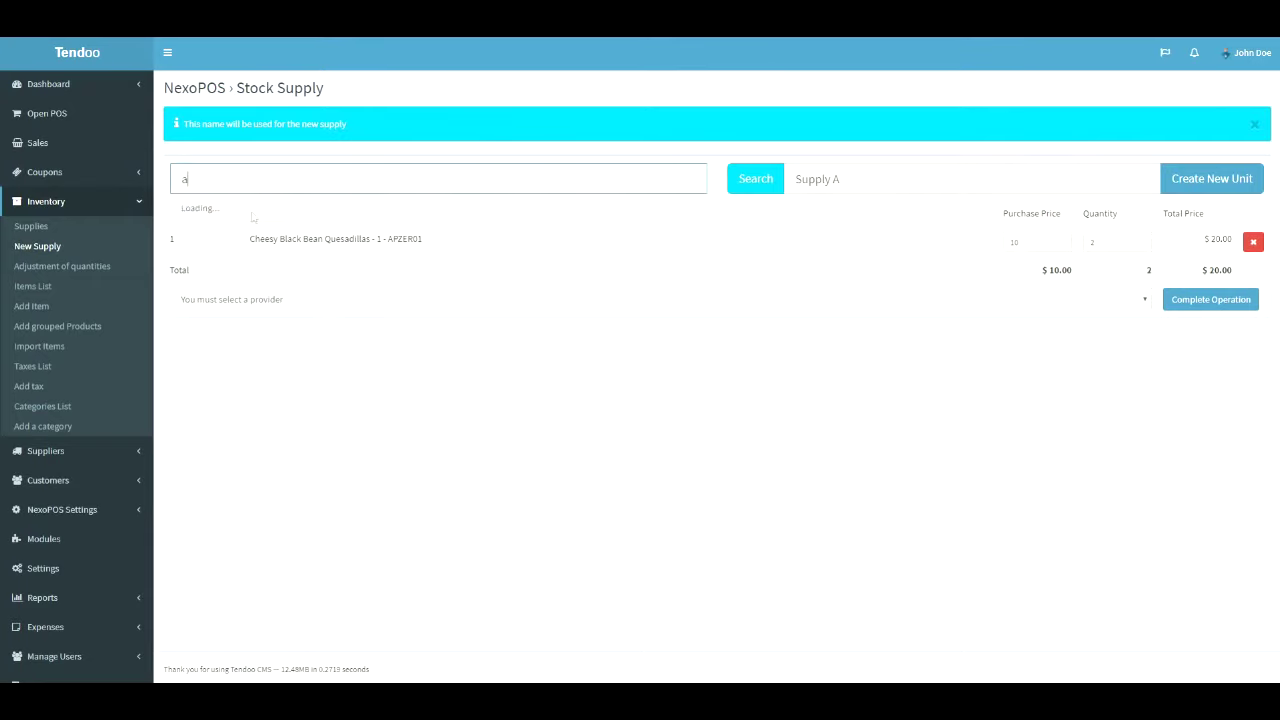
click(674, 289)
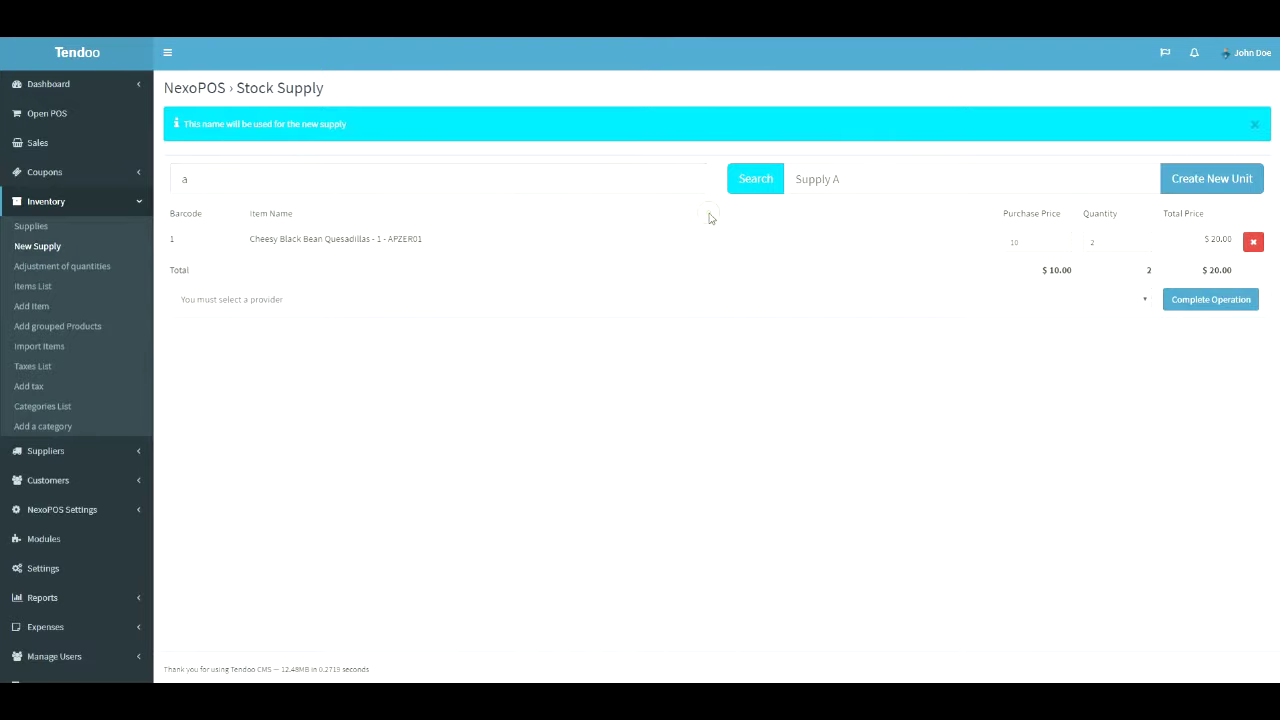
double_click(410, 184)
click(410, 200)
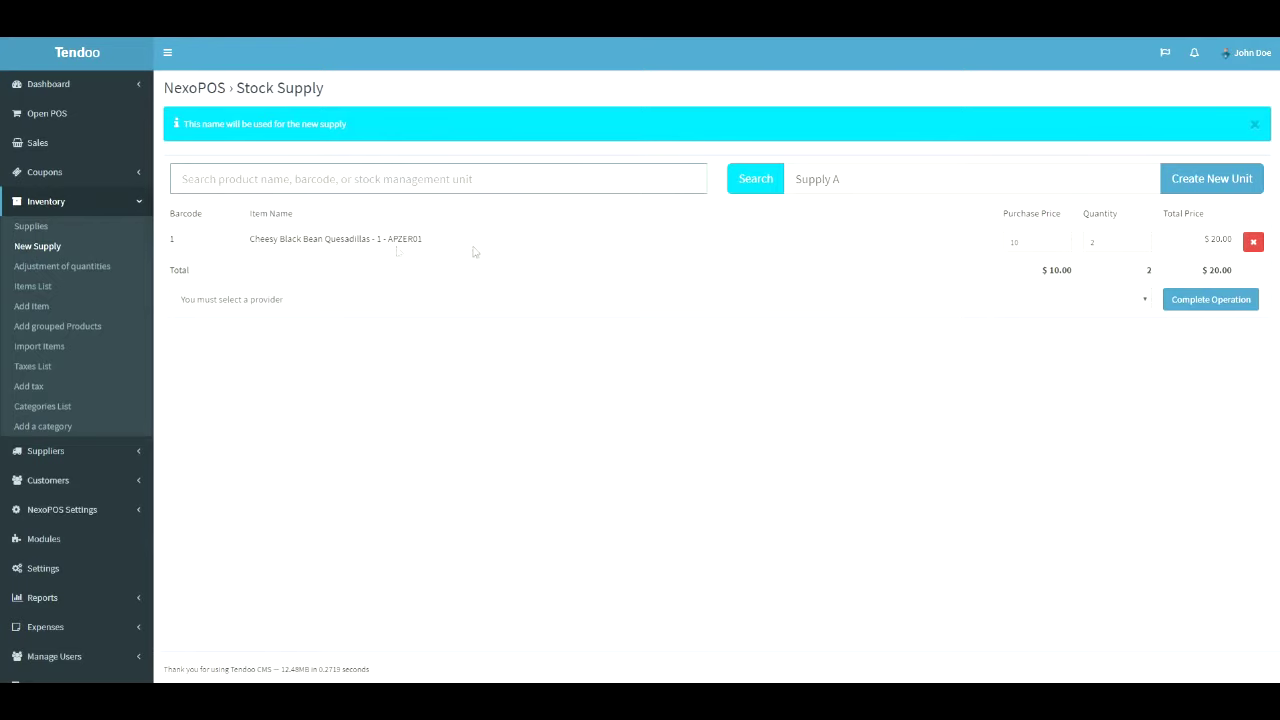
- Set its purchase price to 10 and quantity to 2, making the total $20.00
click(1025, 241)
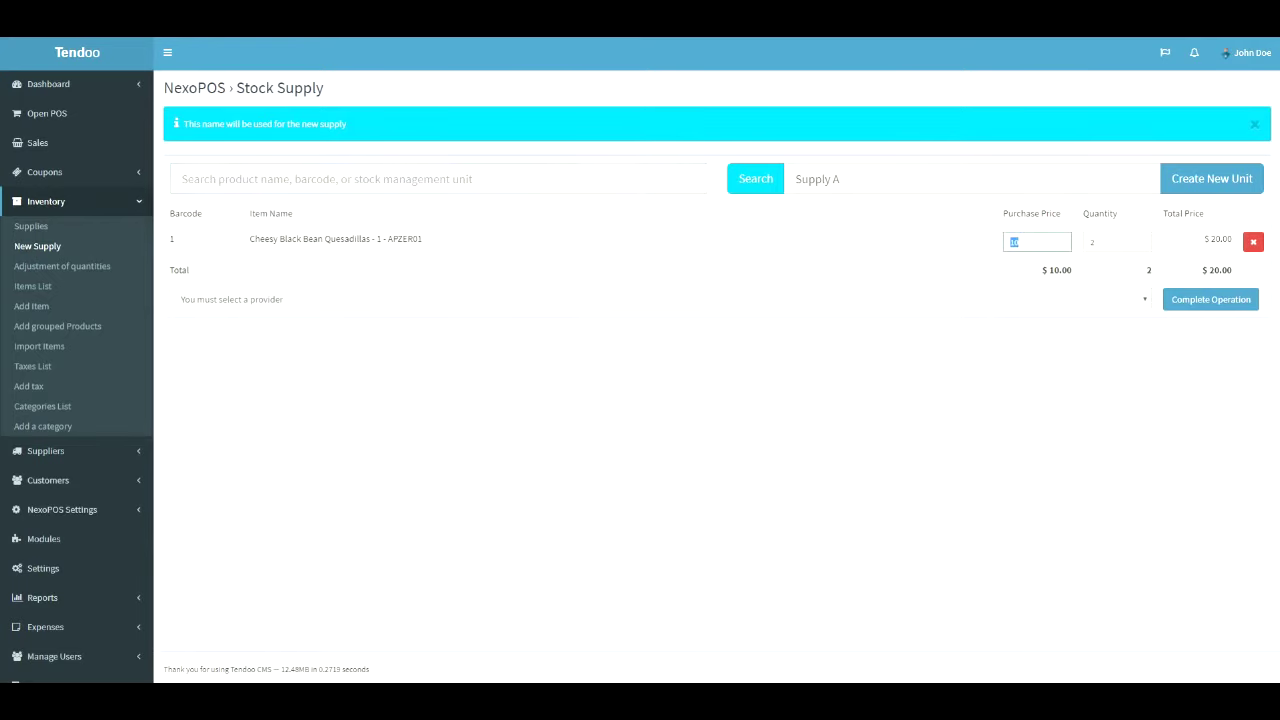
click(1115, 246)
click(308, 378)
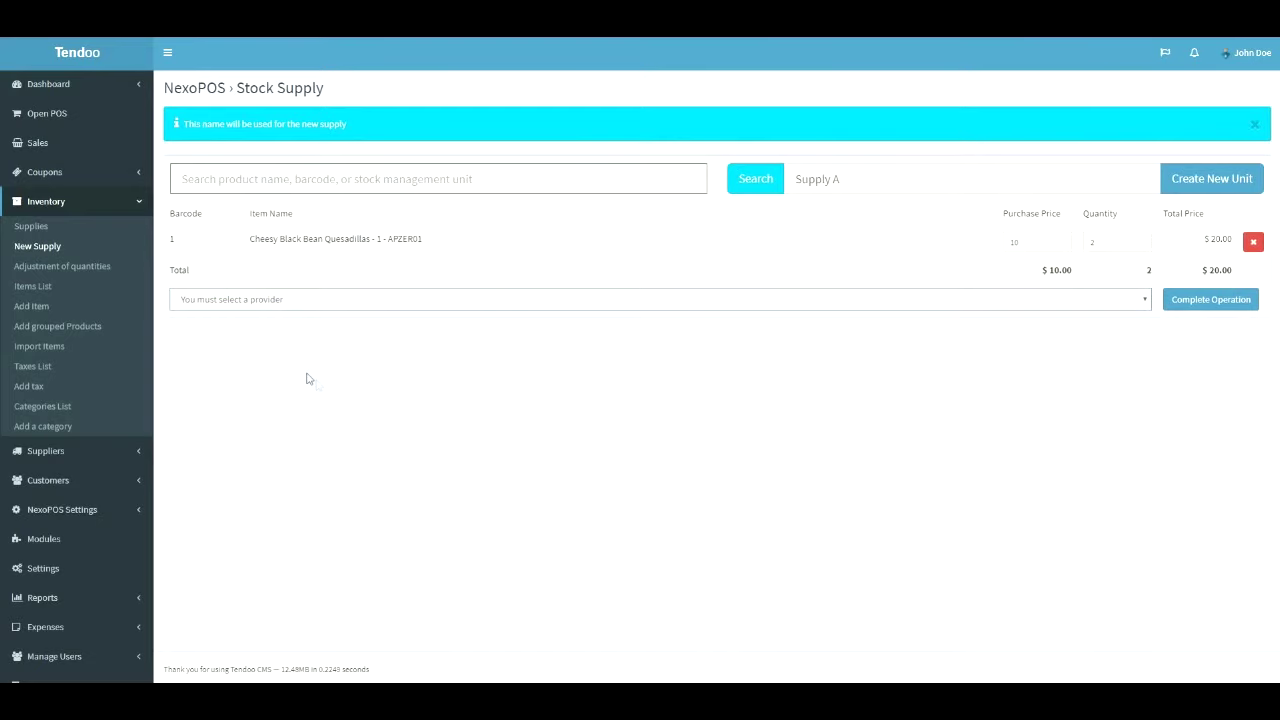
- Choose the provider, complete and confirm the supply, then print the $20.00 receipt
click(276, 308)
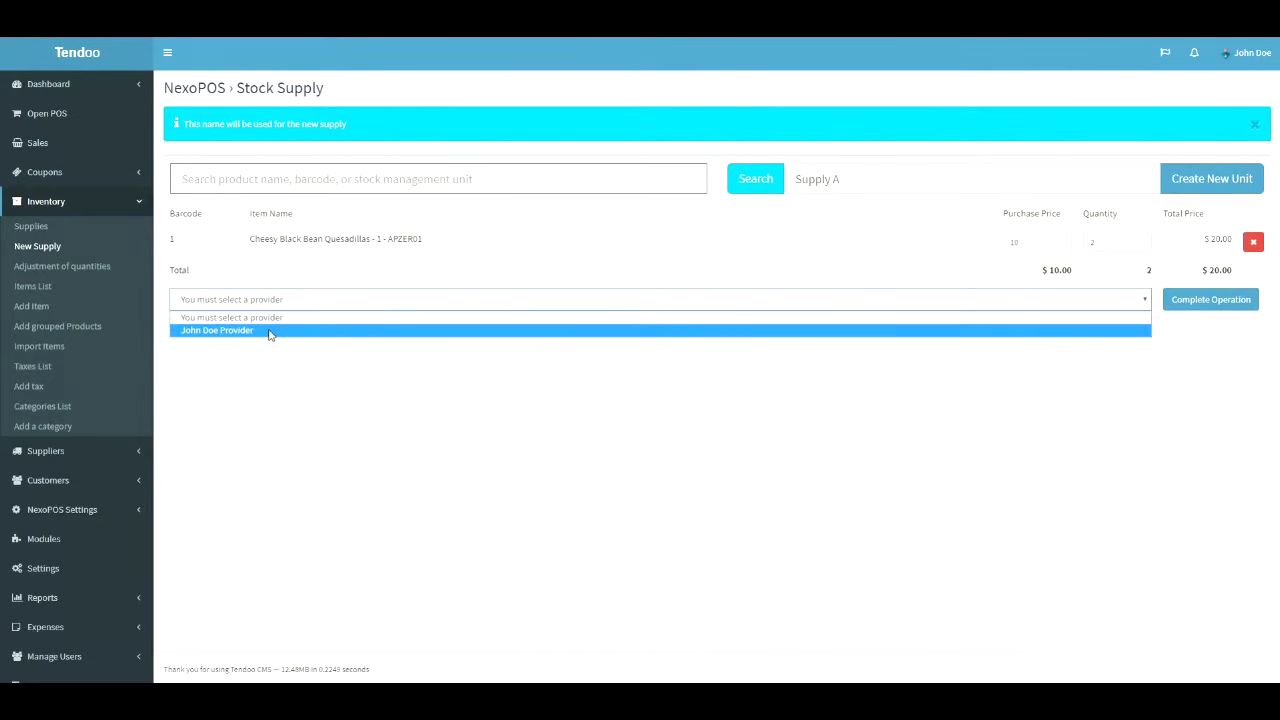
click(270, 334)
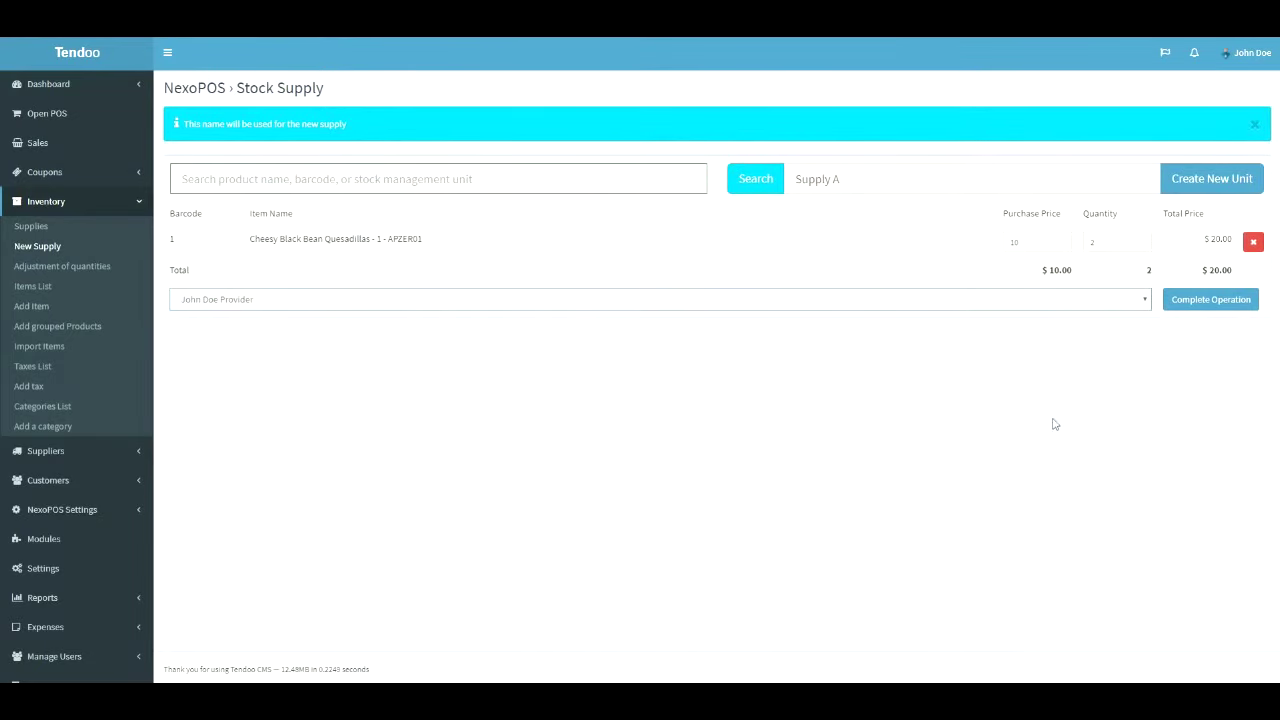
click(1190, 305)
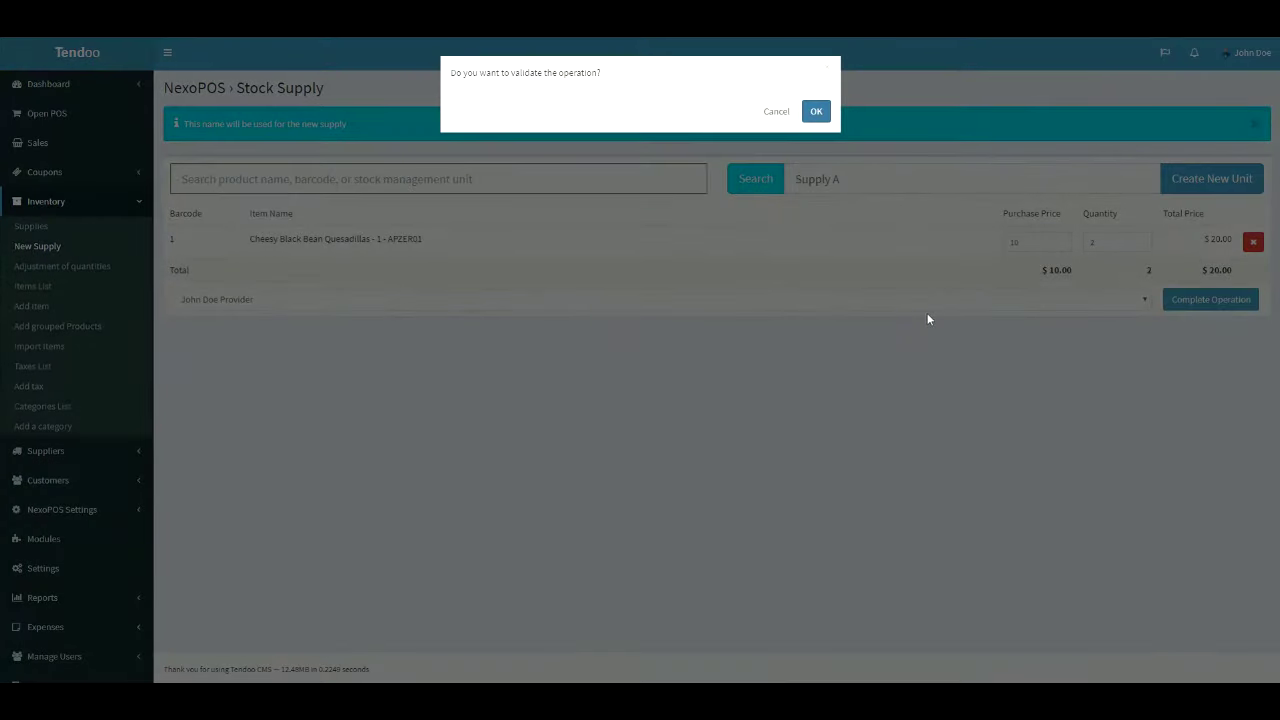
click(815, 122)
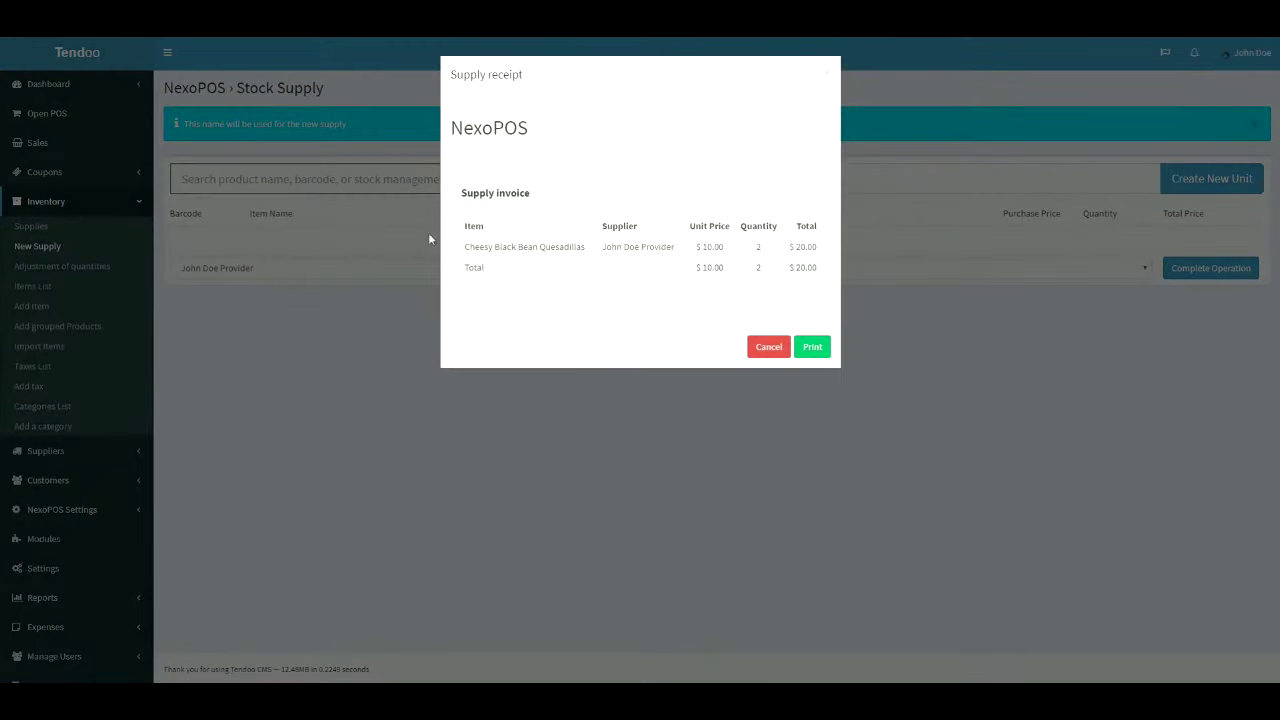
click(810, 346)
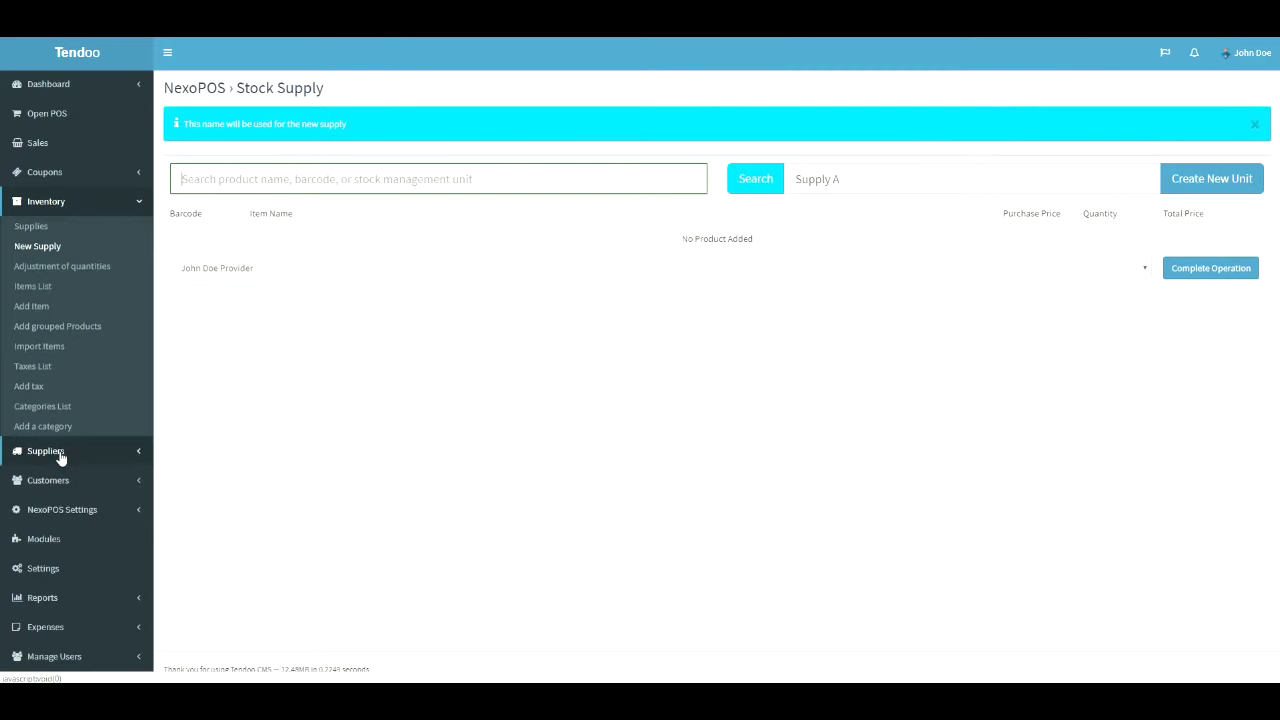
- Return to the Items List, where Cheesy Black Bean Quesadillas stock now shows 302
click(39, 290)
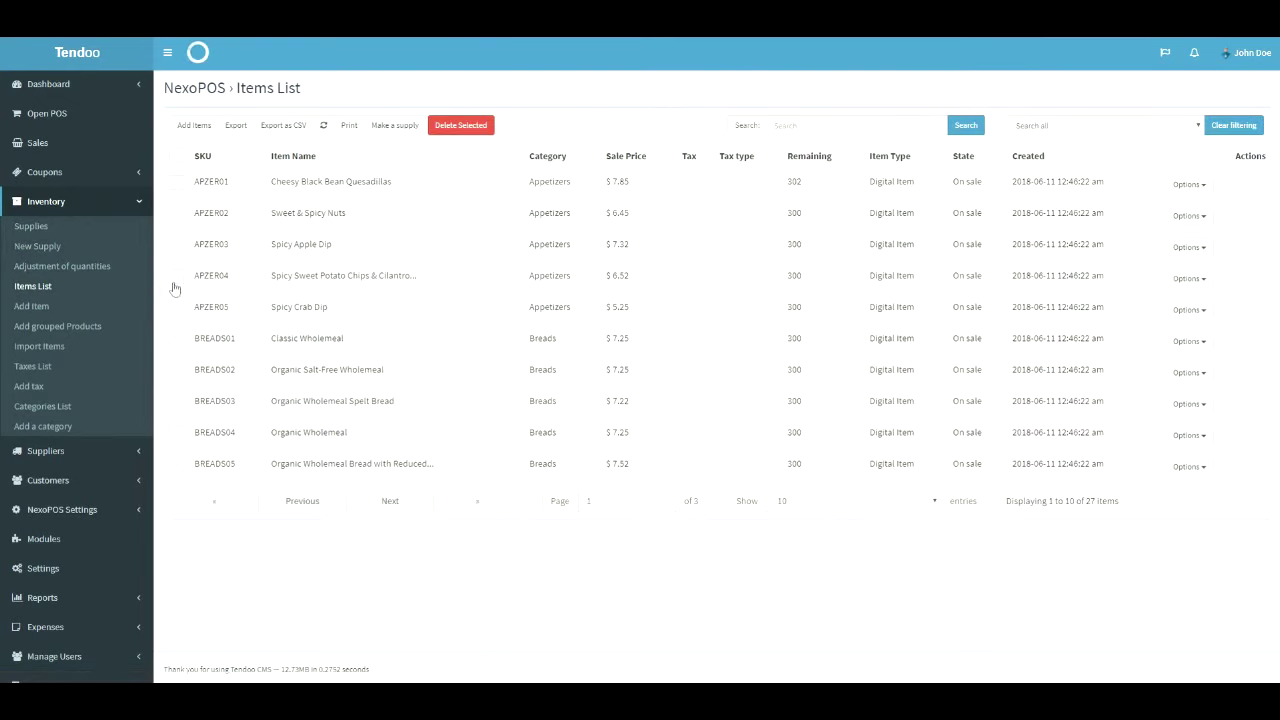
- Open Product History from the Cheesy Black Bean Quesadillas options menu
click(1189, 186)
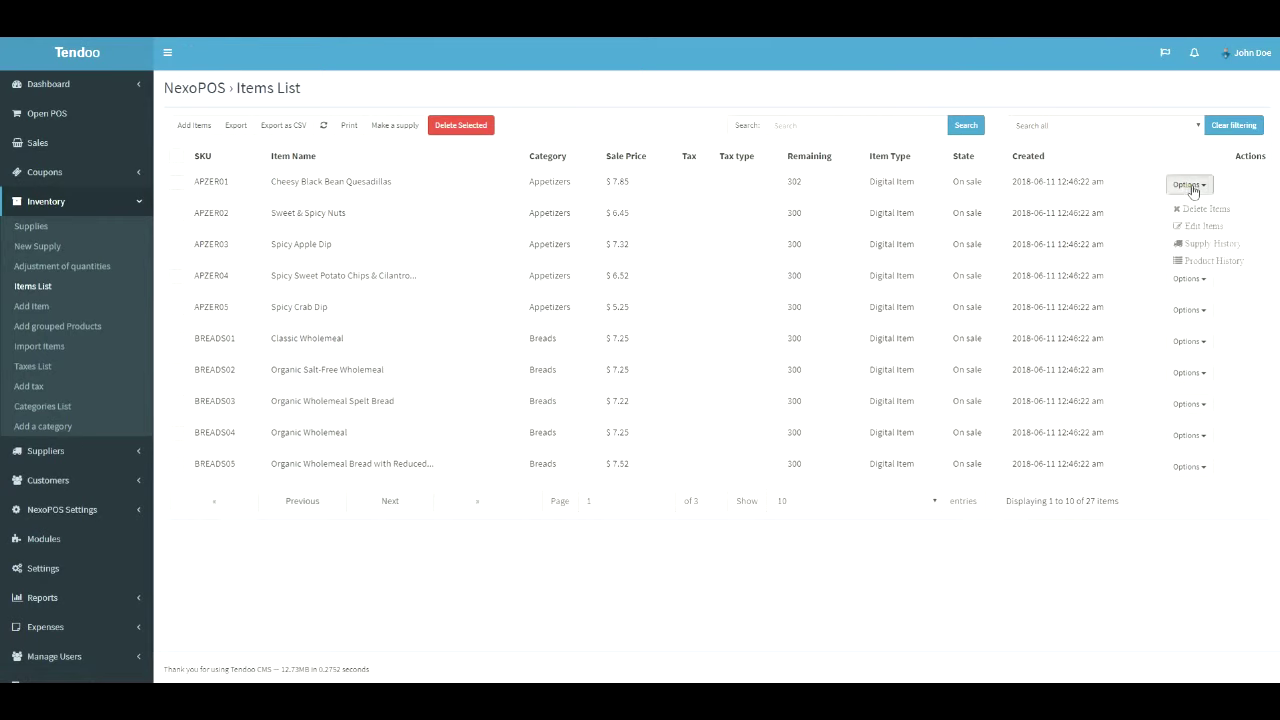
click(1212, 261)
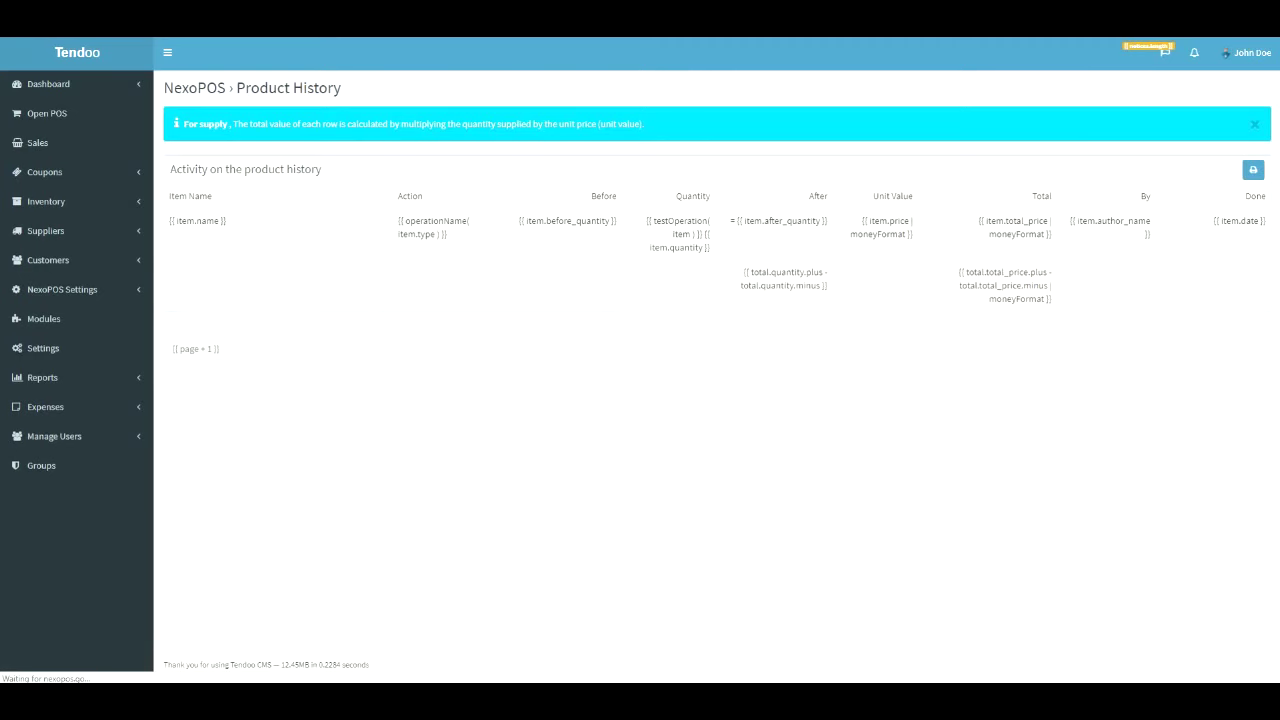